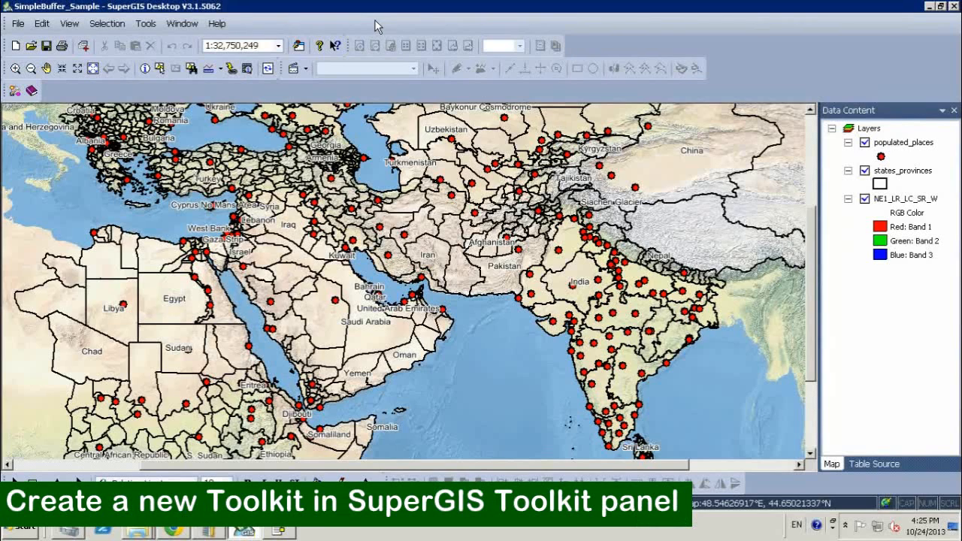
- Open the SuperGIS Toolkit and add a new toolkit under its root with the default name
right_click(421, 29)
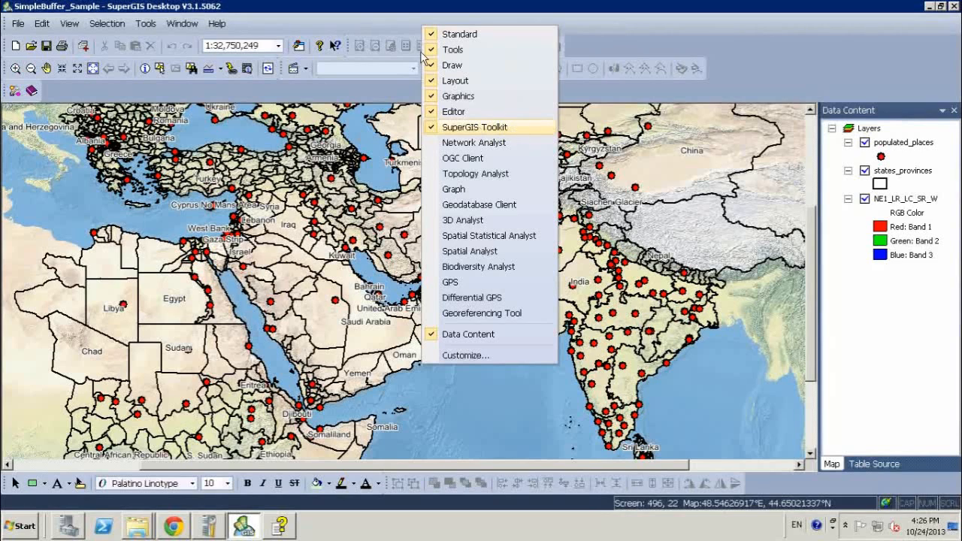
left_click(363, 19)
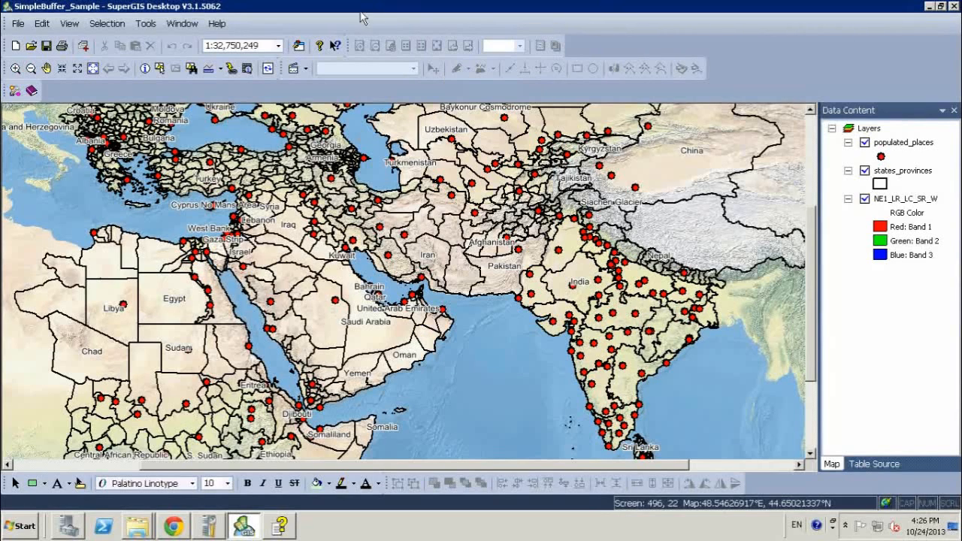
left_click(16, 92)
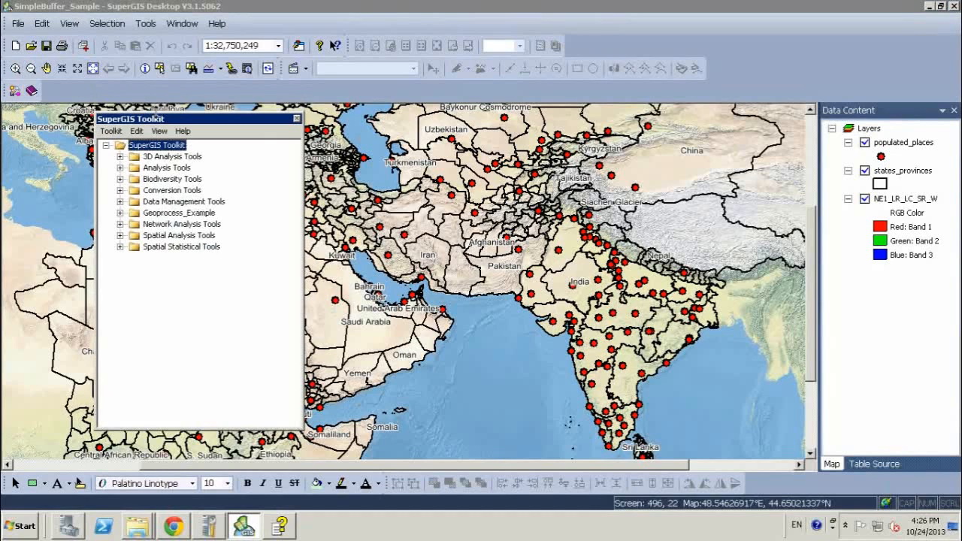
left_click_drag(194, 121, 143, 123)
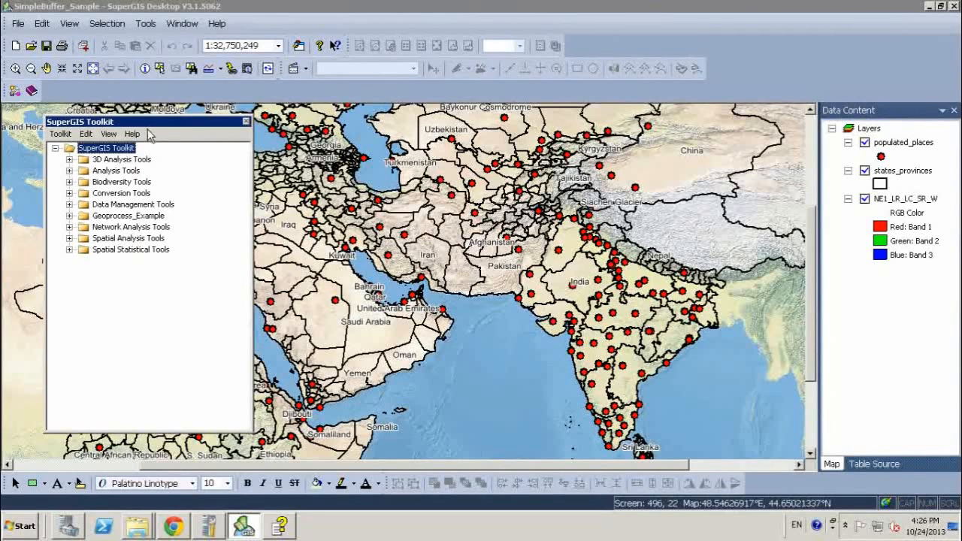
right_click(112, 149)
left_click(138, 158)
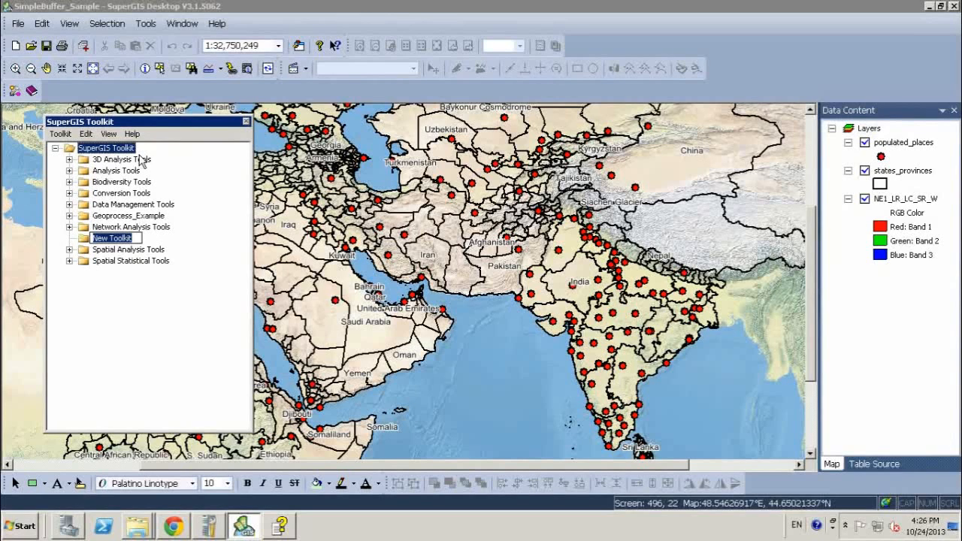
left_click(138, 291)
left_click(111, 239)
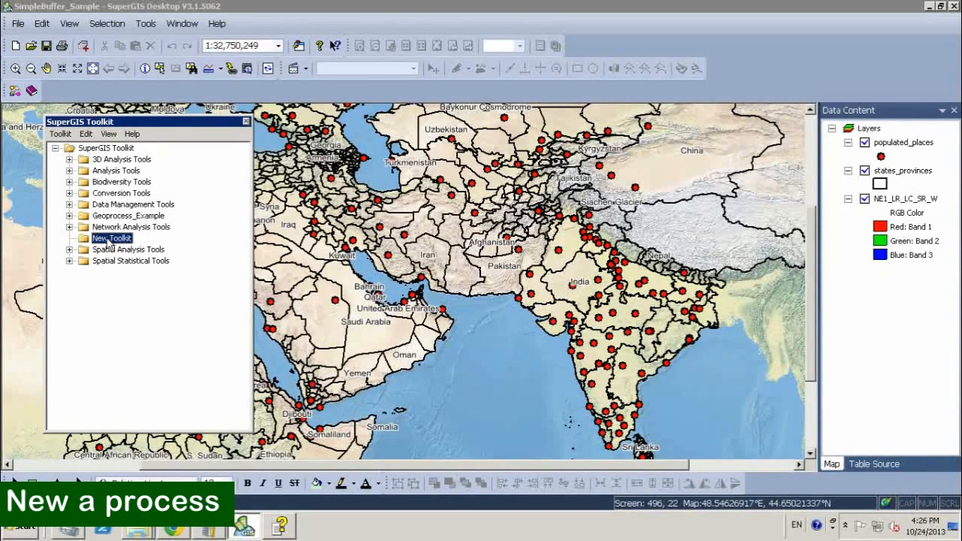
- Create a new process inside New Toolkit
right_click(110, 239)
mouse_move(166, 292)
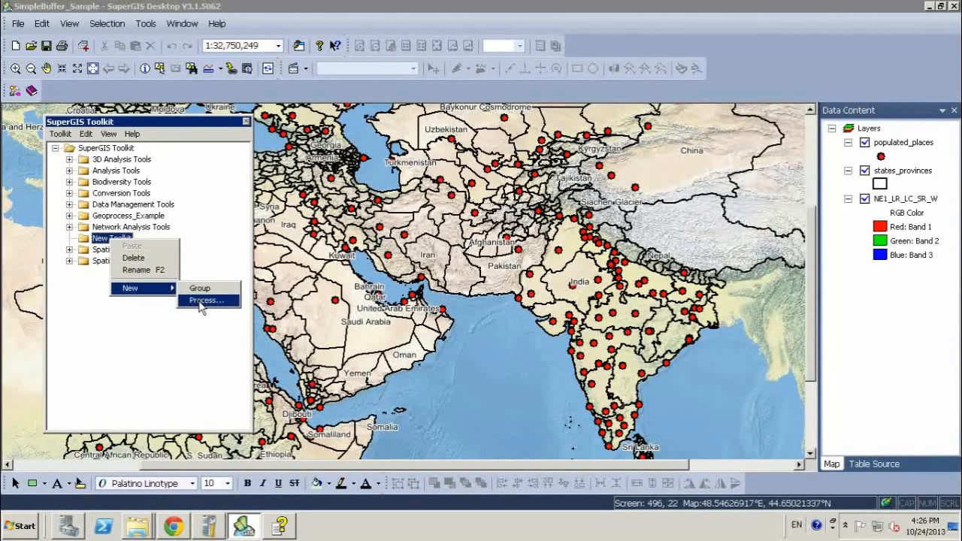
left_click(202, 301)
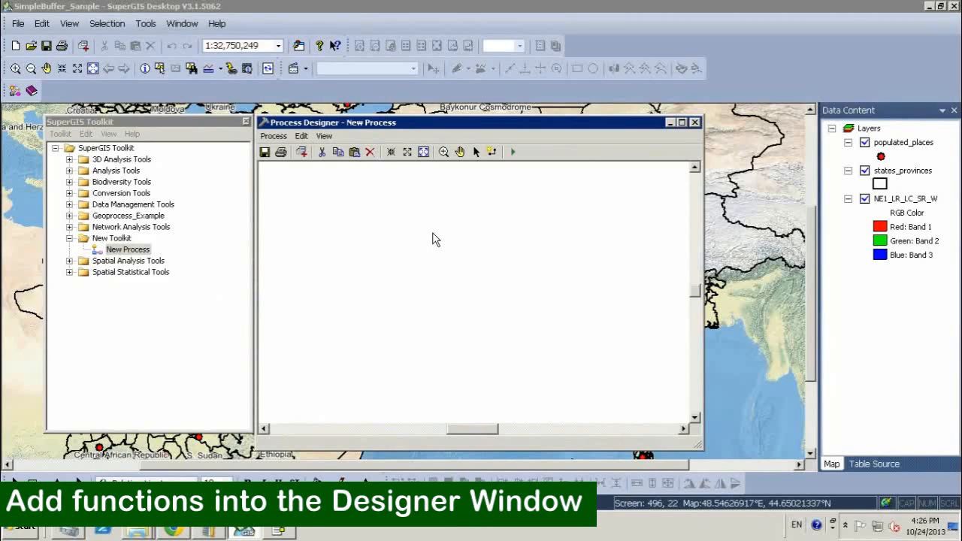
- Add the Buffer tool from Analysis Tools > Proximity to the process canvas and centre its diagram
left_click(128, 171)
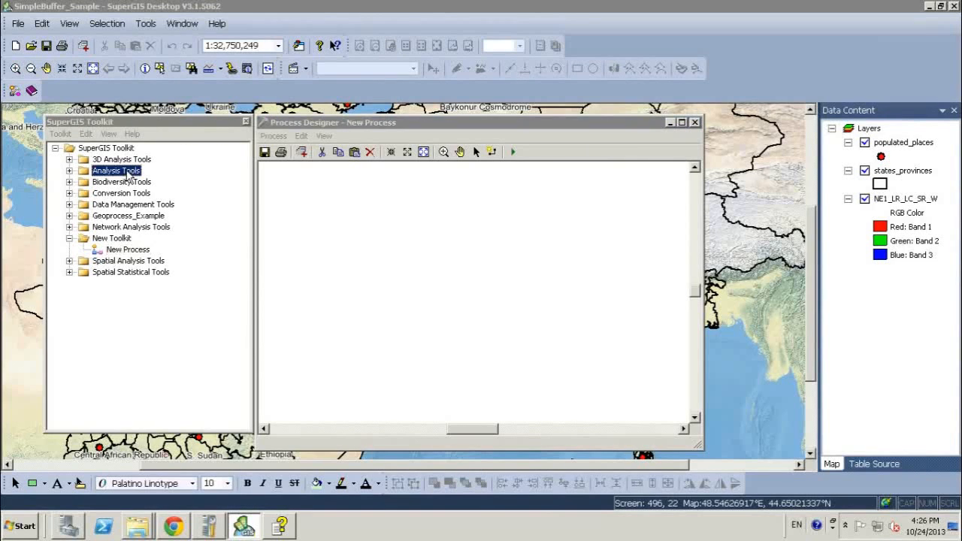
left_click(69, 171)
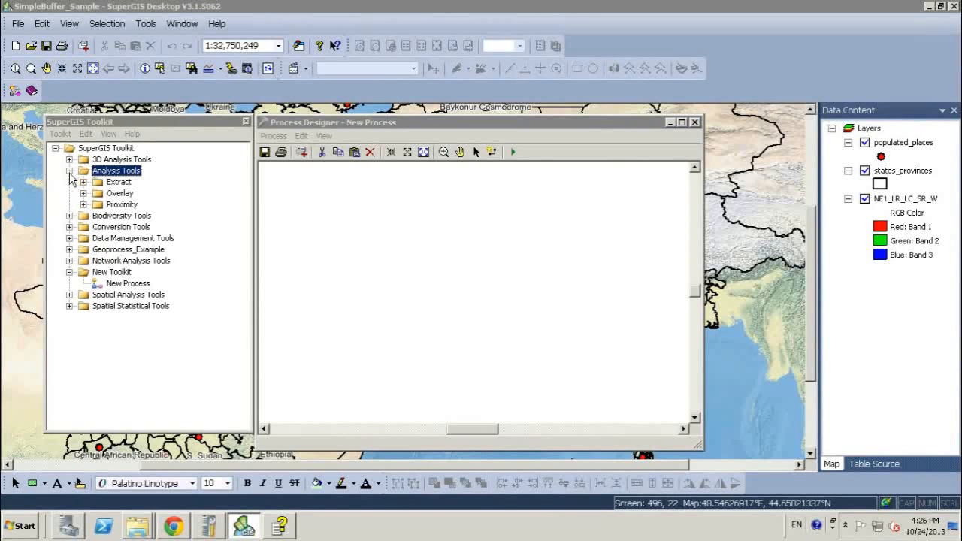
double_click(127, 206)
left_click(131, 217)
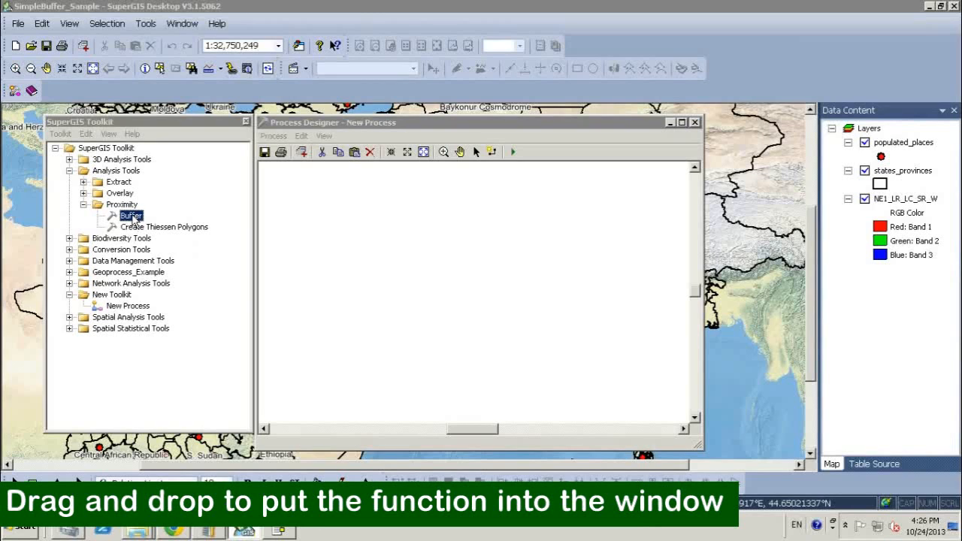
left_click_drag(133, 219, 406, 275)
left_click_drag(586, 310, 367, 244)
left_click_drag(424, 267, 460, 267)
left_click(471, 321)
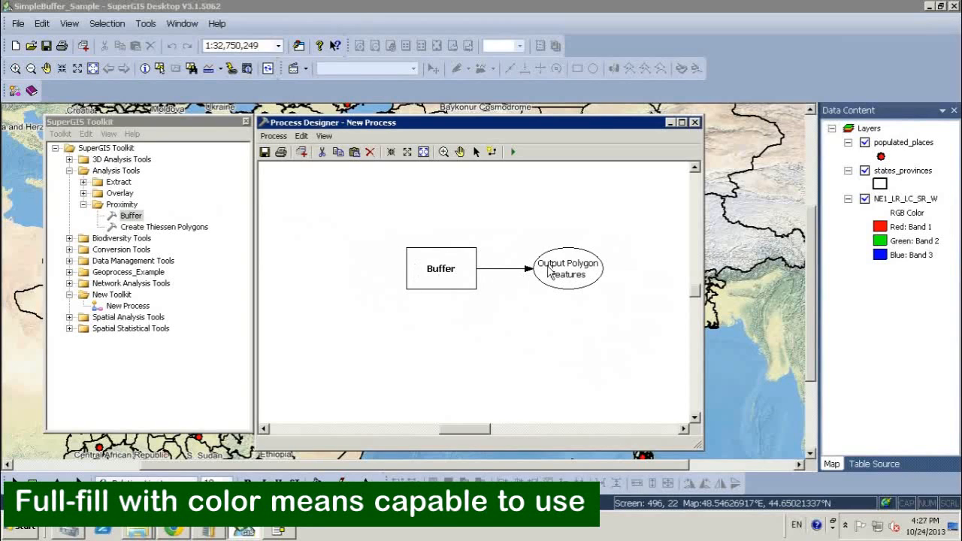
- Configure the Buffer tool with populated_places as input features and a distance of 100, keeping the other options at their defaults
left_click(447, 272)
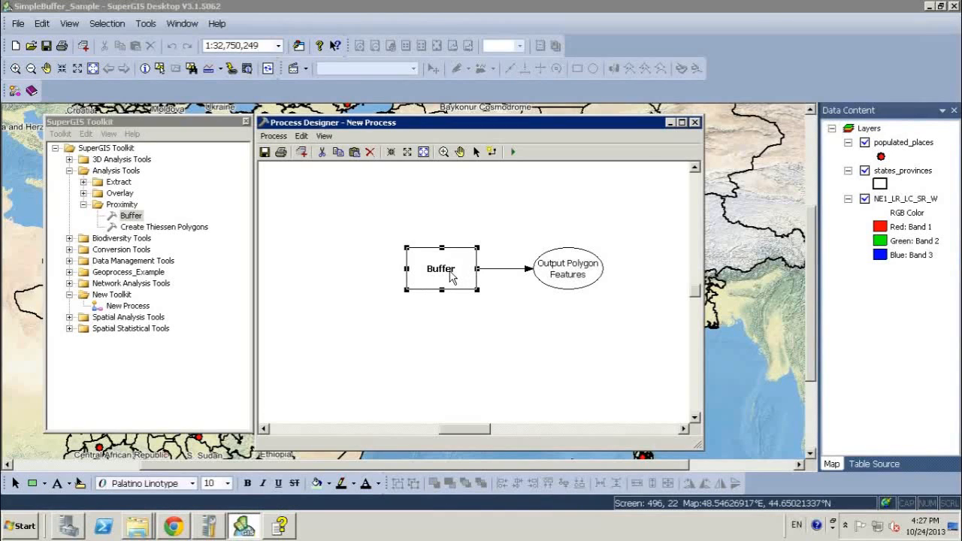
double_click(450, 272)
left_click_drag(466, 167, 532, 200)
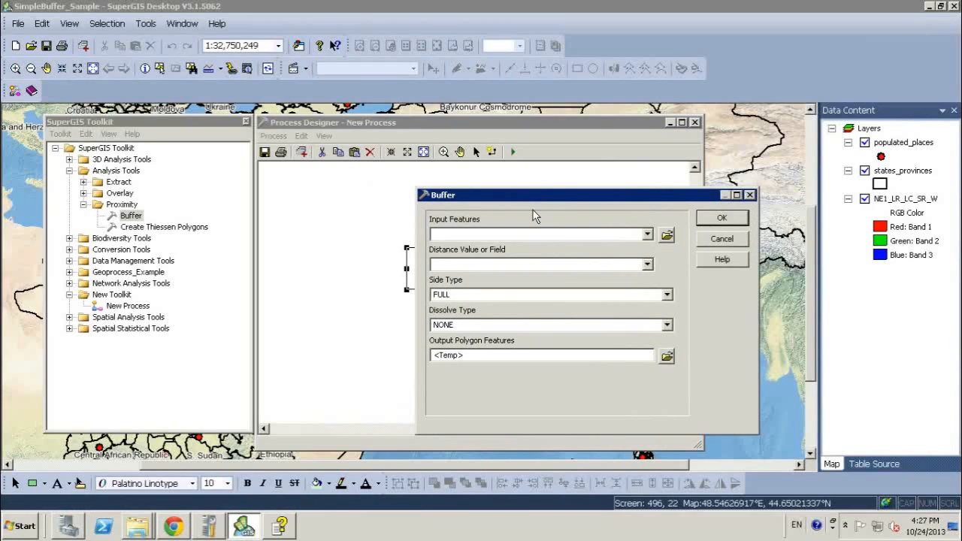
left_click(648, 236)
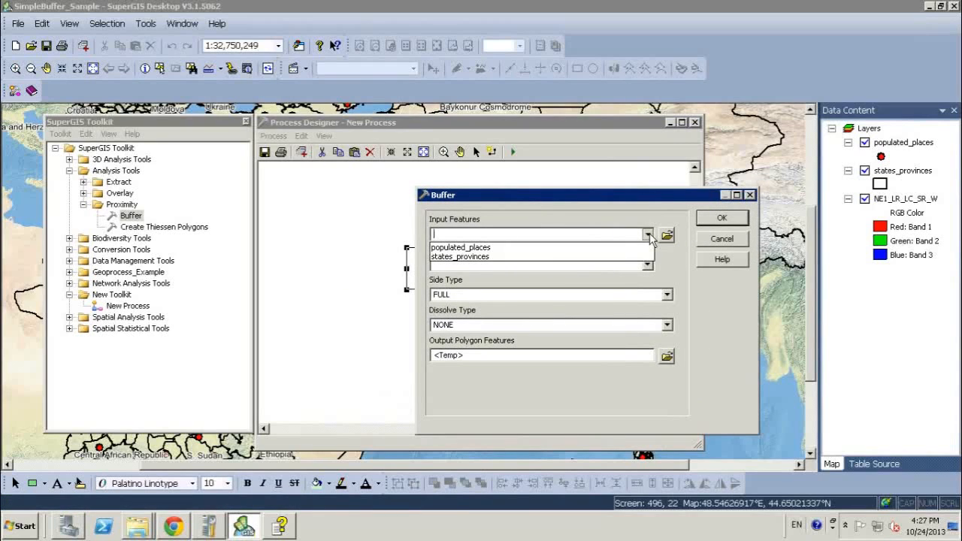
left_click(502, 249)
left_click_drag(554, 203, 563, 202)
left_click(539, 264)
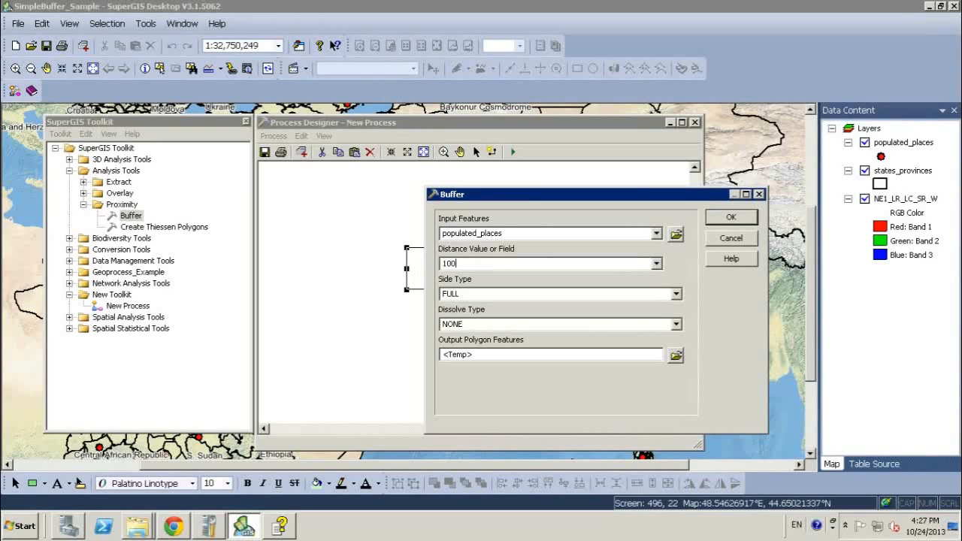
left_click(720, 220)
left_click_drag(317, 269, 320, 267)
left_click(416, 325)
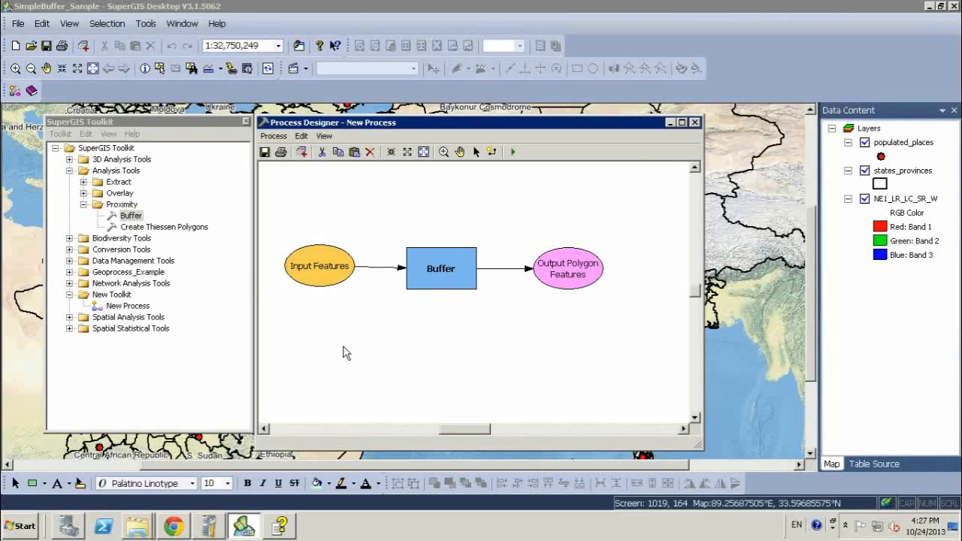
- Make Distance Value or Field a parameter of the Buffer tool and place its element below Input Features
left_click(439, 273)
right_click(440, 271)
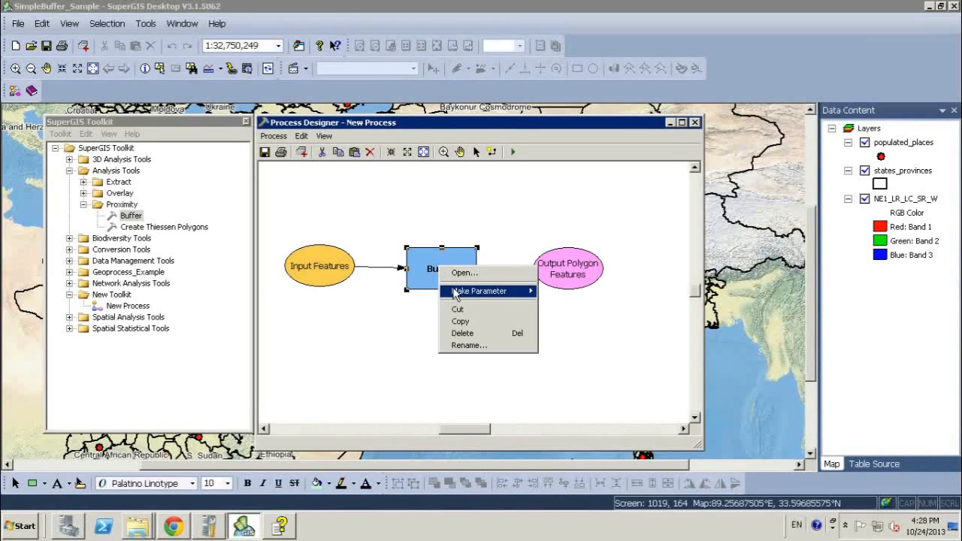
mouse_move(460, 293)
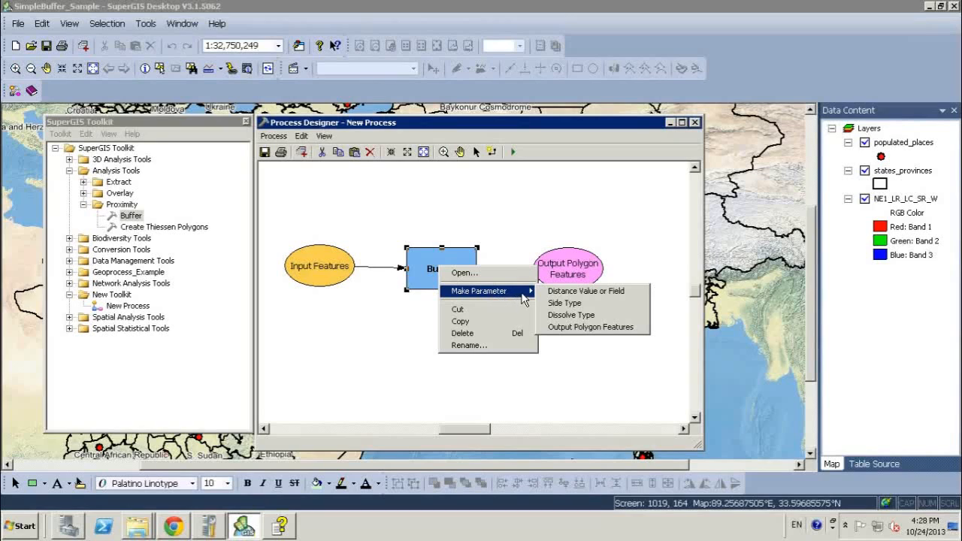
left_click(616, 291)
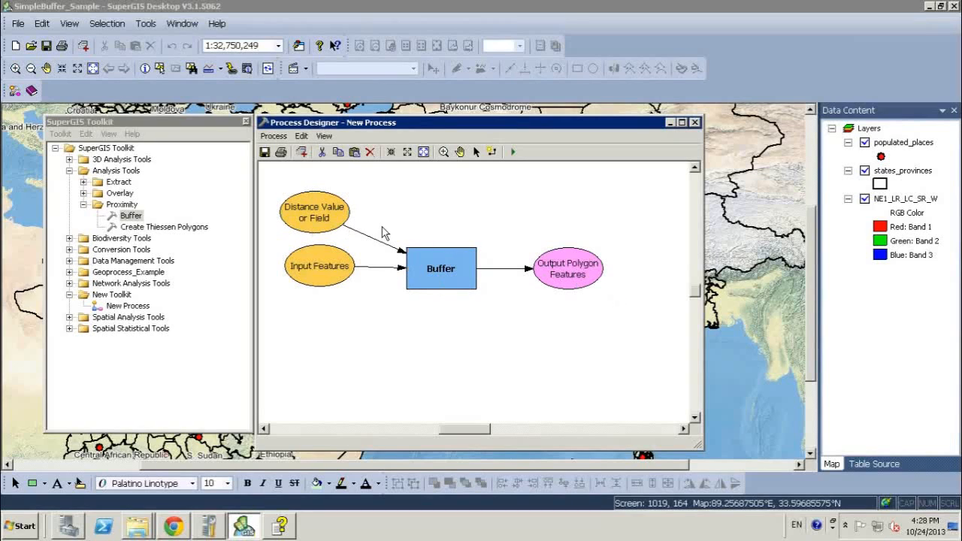
left_click_drag(325, 213, 362, 332)
left_click(372, 360)
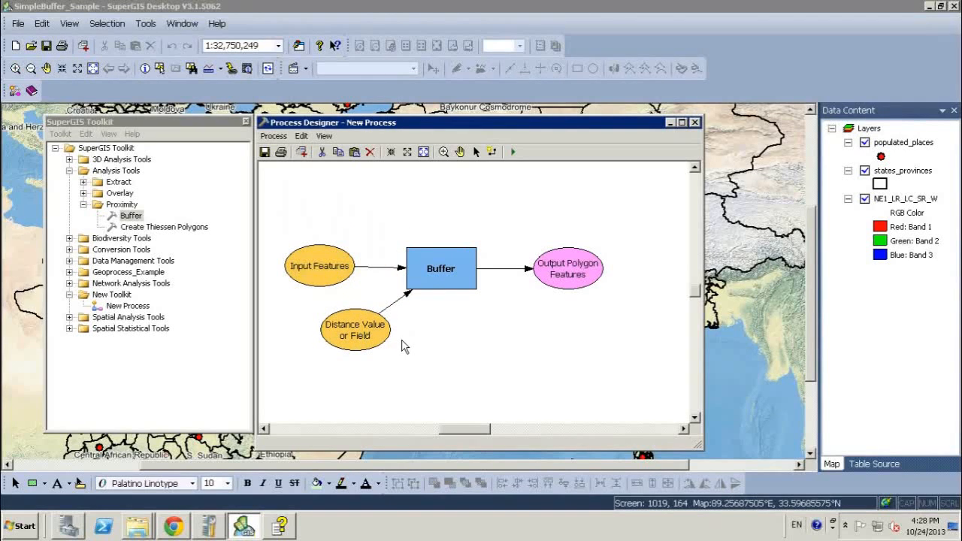
- Mark the Distance Value or Field element as a process parameter
right_click(351, 333)
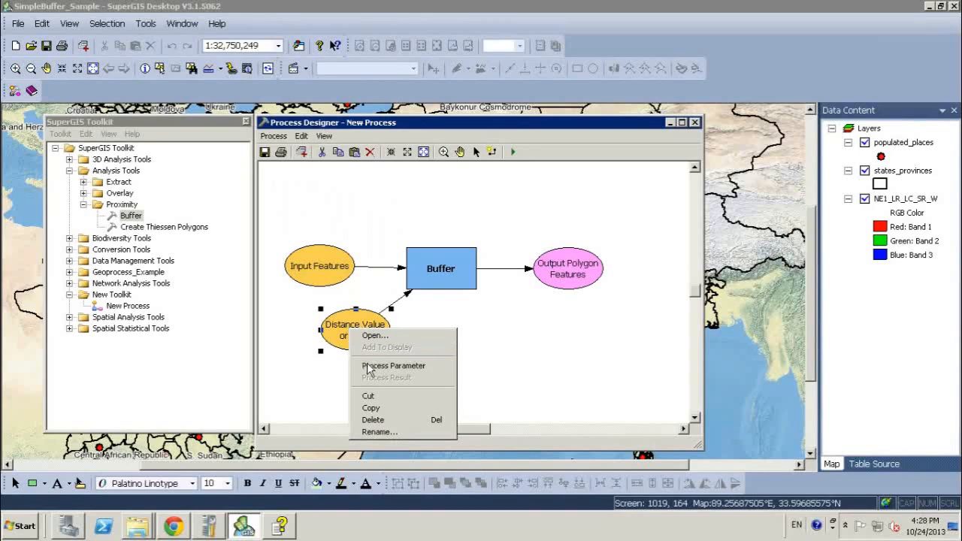
left_click(432, 366)
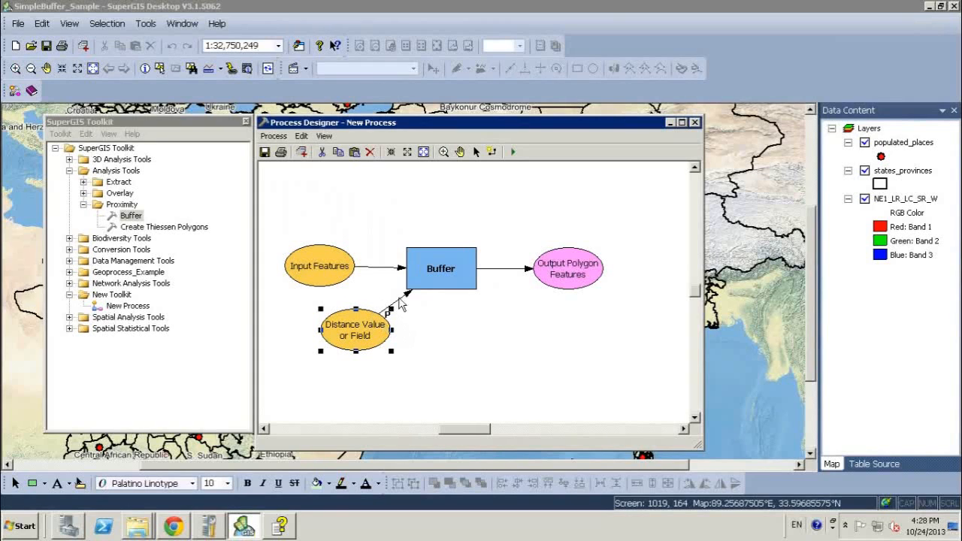
left_click(411, 328)
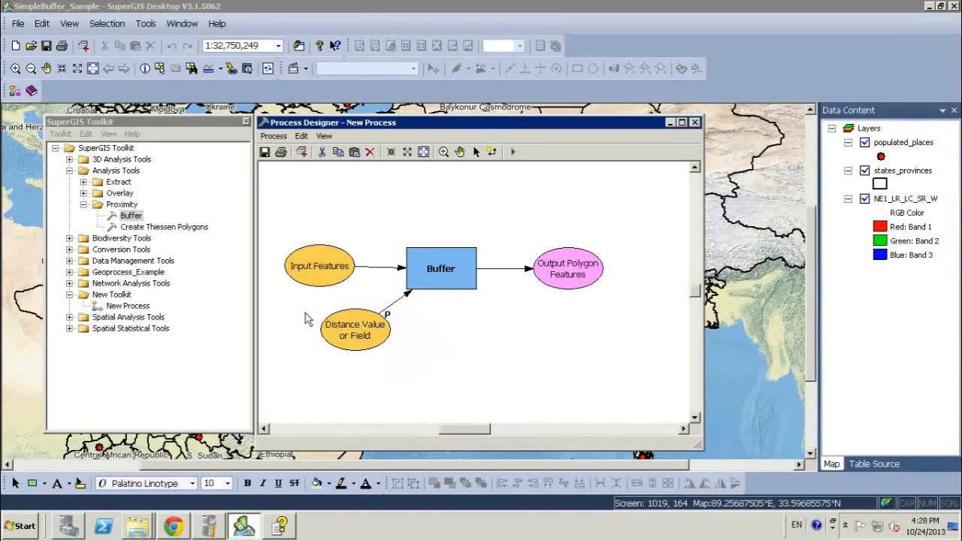
- Save the process, close the Process Designer and the toolkit, and save the map document
left_click(264, 153)
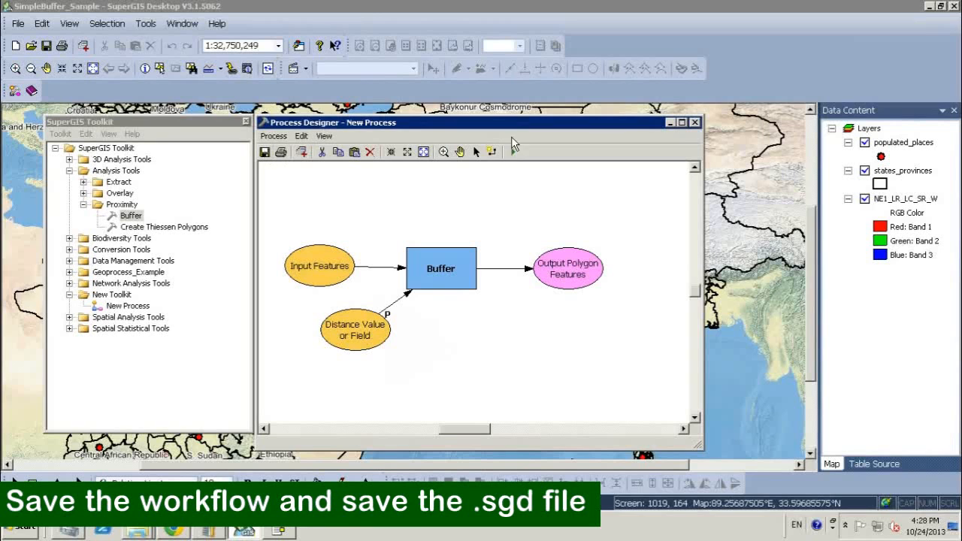
left_click(696, 122)
left_click(246, 121)
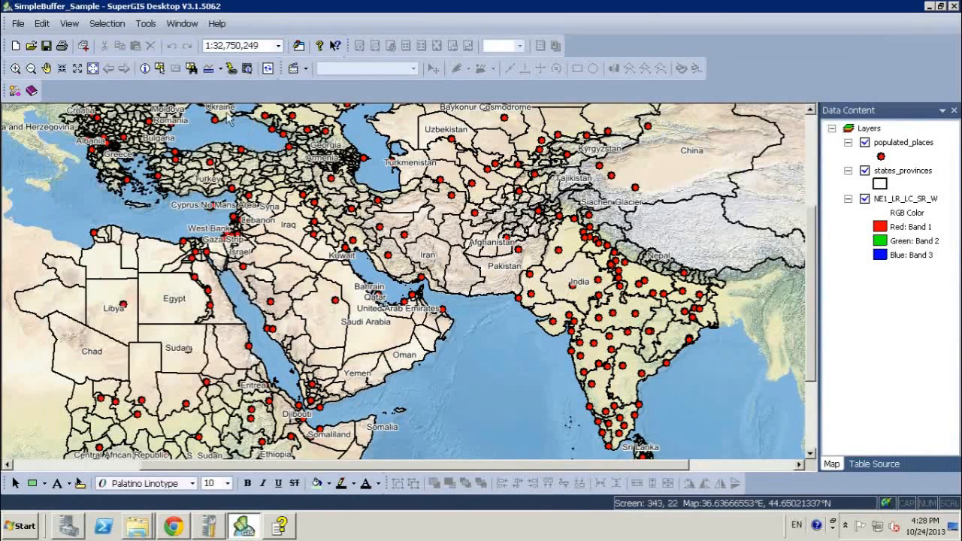
left_click(46, 47)
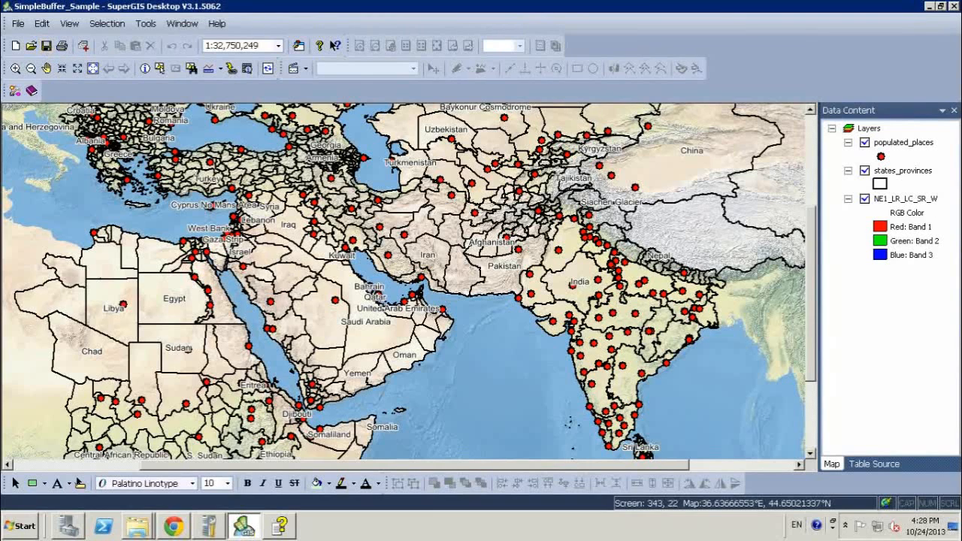
- Switch to SuperGIS Server Manager in Chrome and start adding a new map service to the published services
left_click(929, 6)
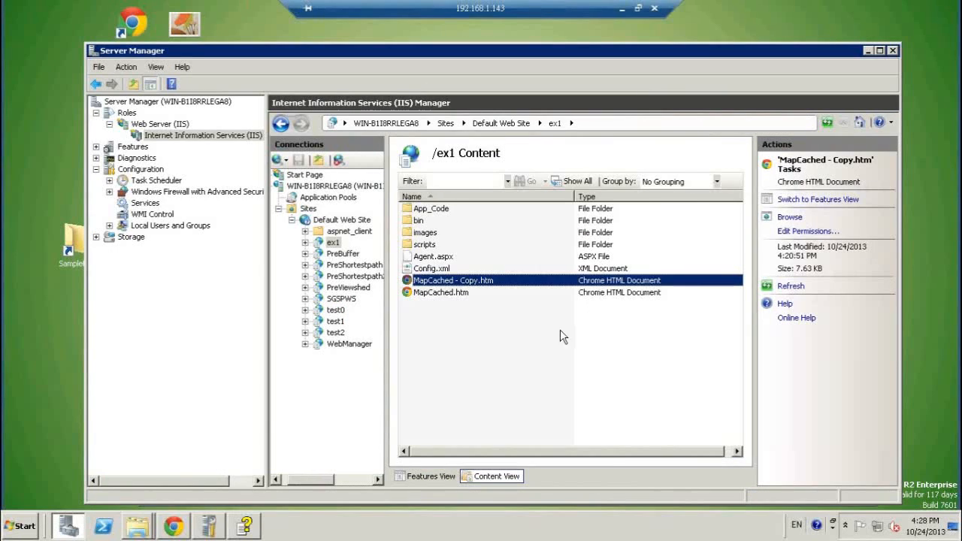
left_click(174, 526)
left_click(175, 106)
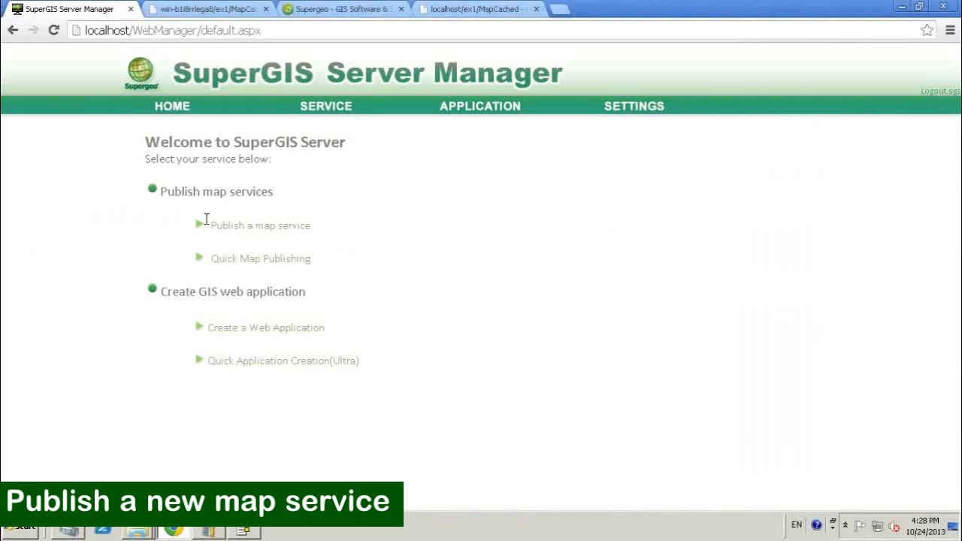
left_click(299, 233)
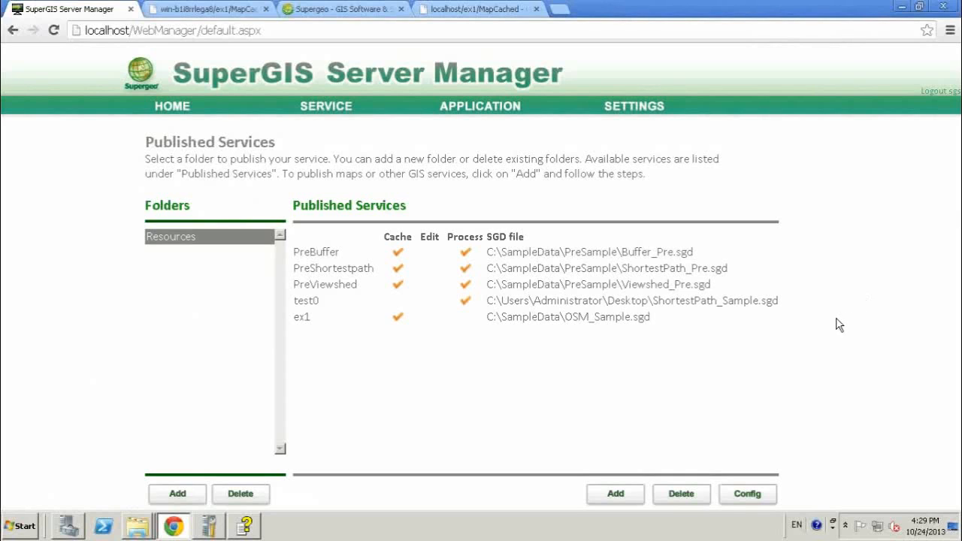
left_click(625, 496)
- Set both the name and the title of the new service to ex2
left_click(385, 197)
key("BackSpace")
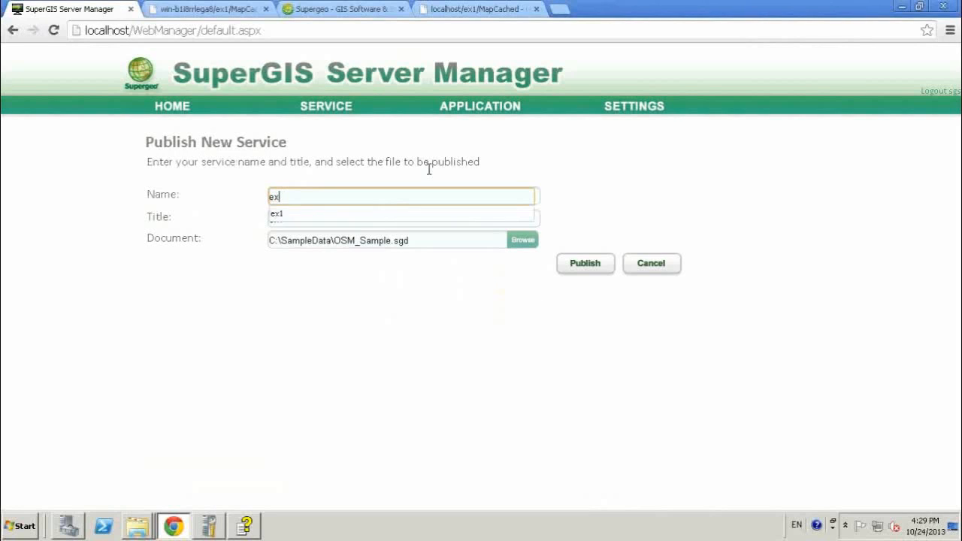
type("2")
left_click(430, 216)
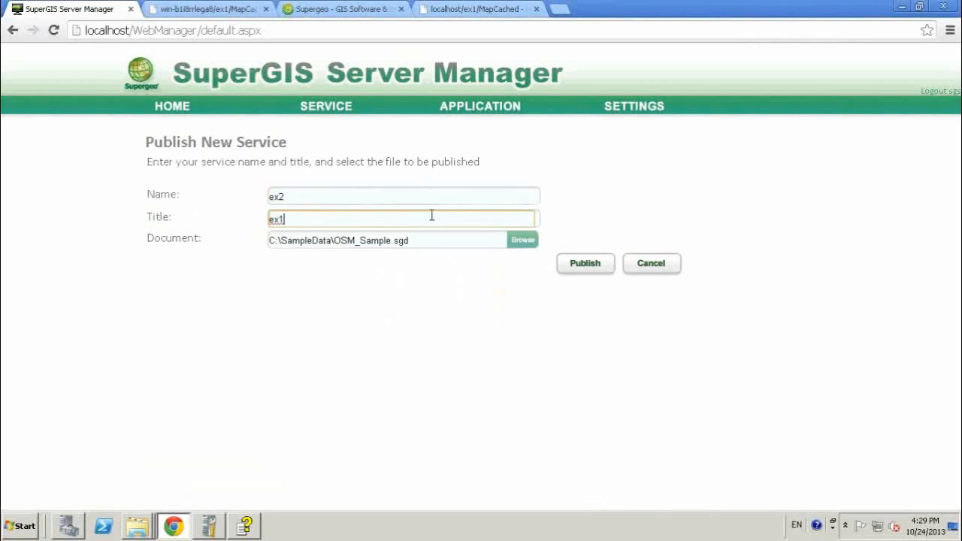
key("BackSpace")
type("2")
left_click(393, 282)
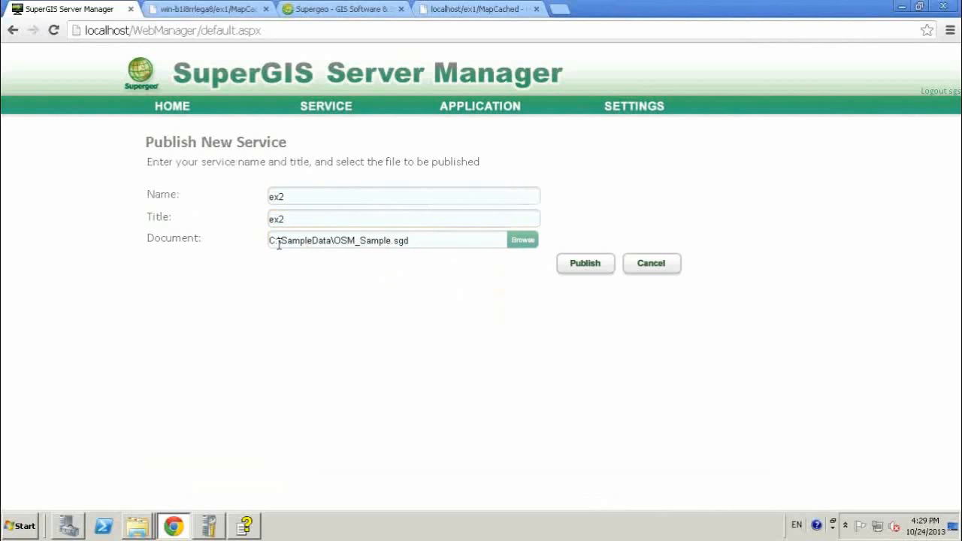
- Choose C:\SampleData\SimpleBuffer_Sample.sgd as the document for the new service
left_click_drag(447, 241, 380, 289)
left_click(382, 288)
left_click(516, 240)
double_click(232, 229)
double_click(257, 348)
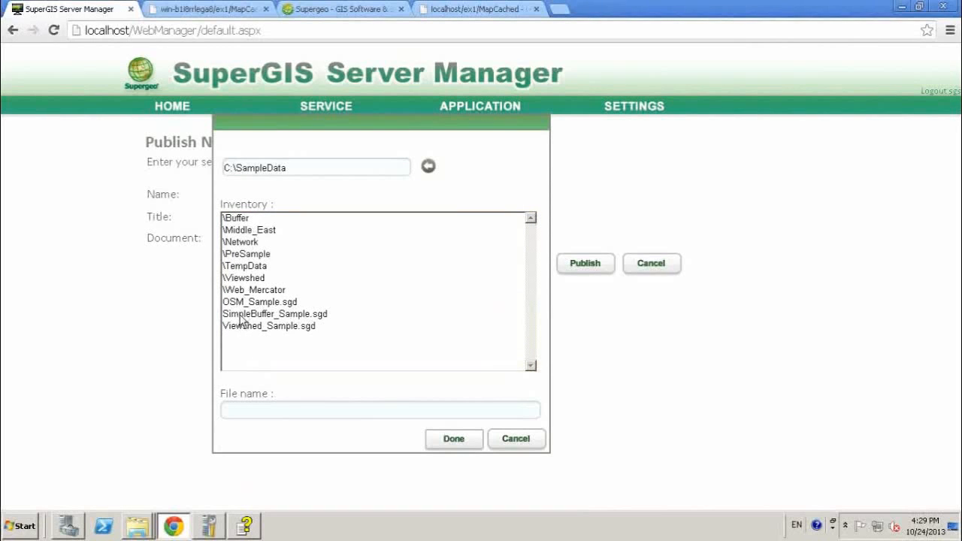
left_click(238, 320)
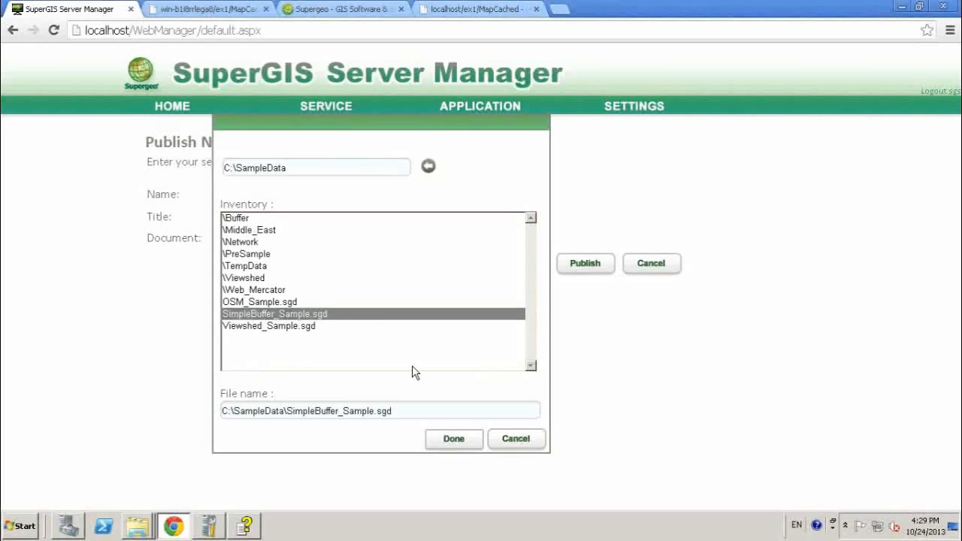
left_click(449, 441)
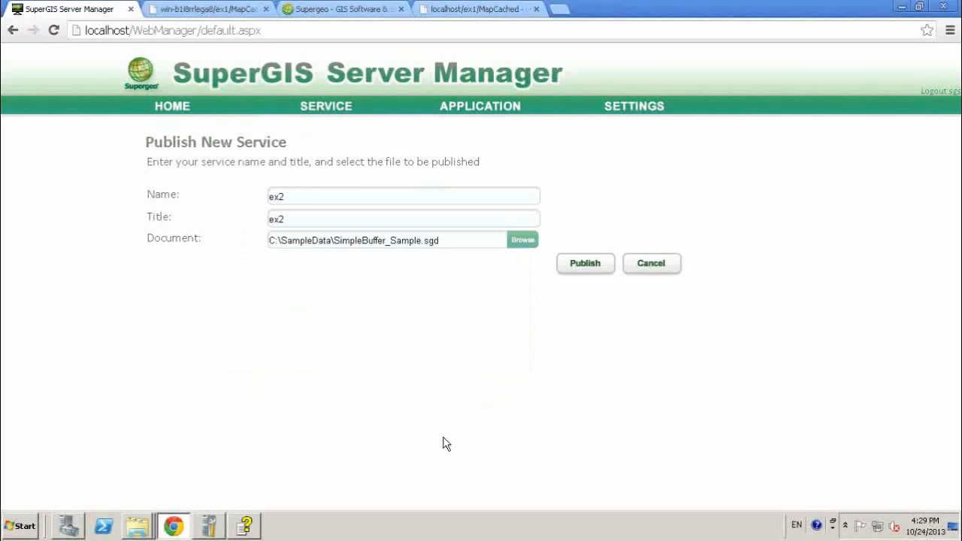
- Publish the ex2 service and enable publishing of its processes in the Processing configuration
left_click(589, 266)
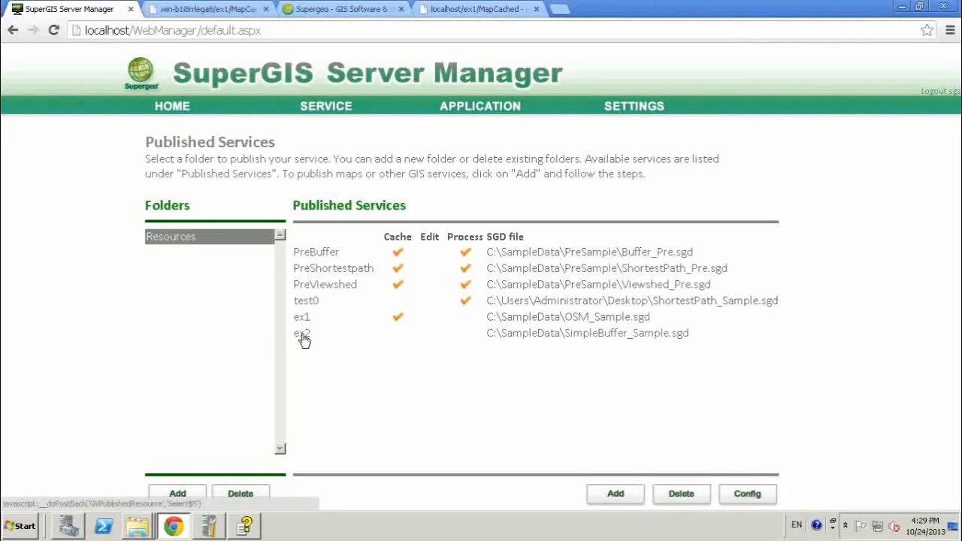
left_click(302, 337)
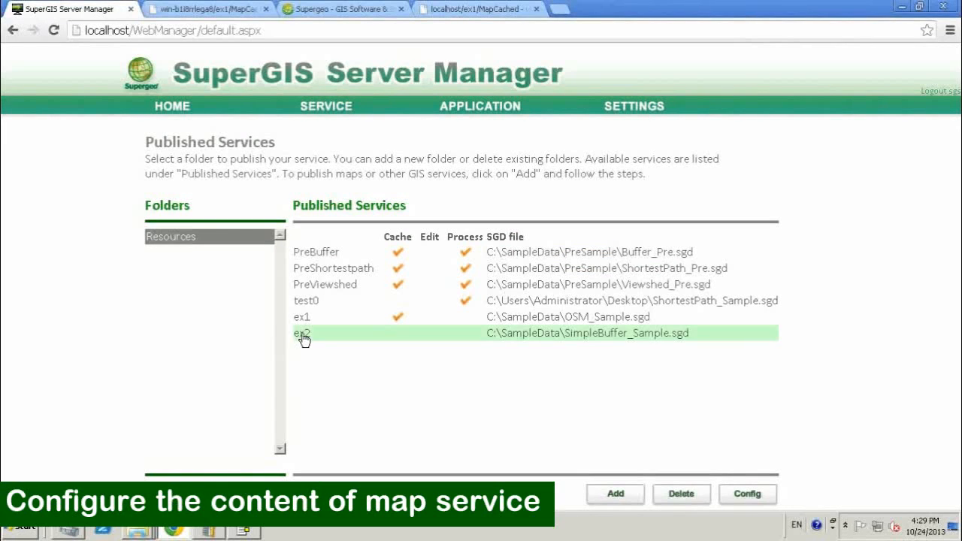
left_click(757, 497)
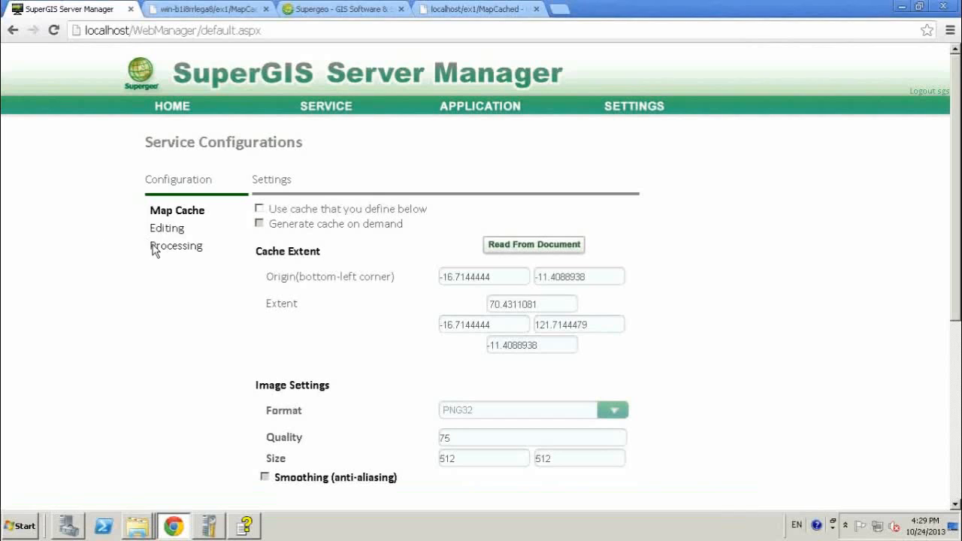
left_click(183, 248)
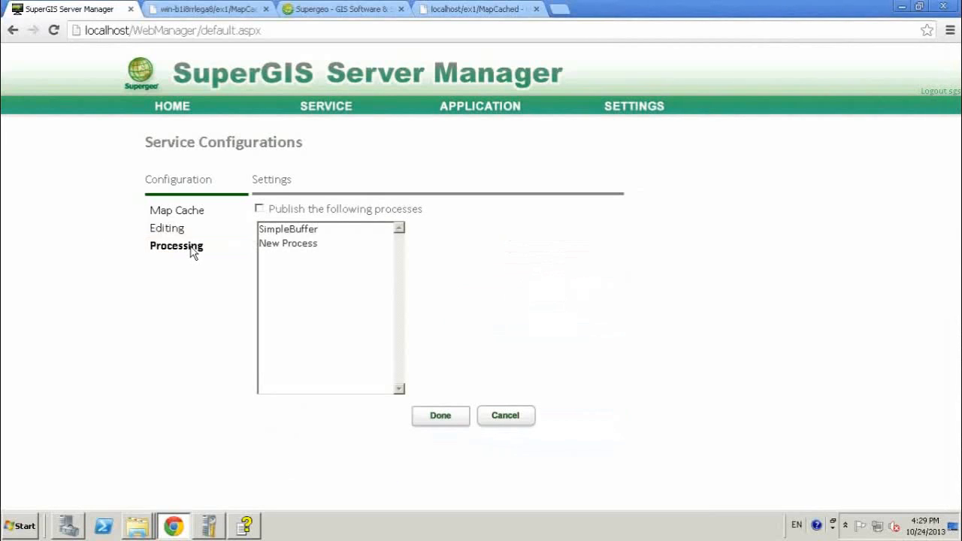
left_click(260, 209)
left_click(446, 418)
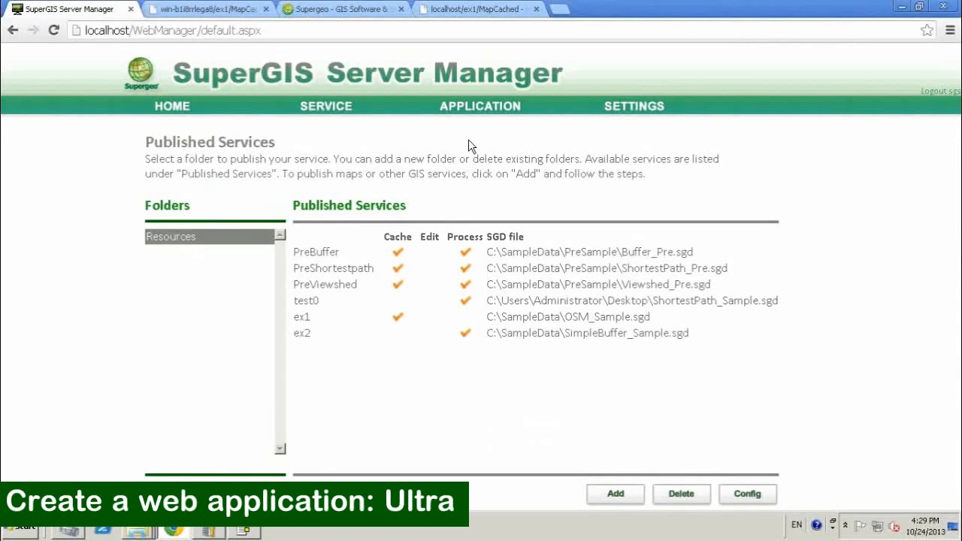
- Create an Ultra web application named ex2 on the Default Web Site that includes the map service ex2.cfg
left_click(186, 110)
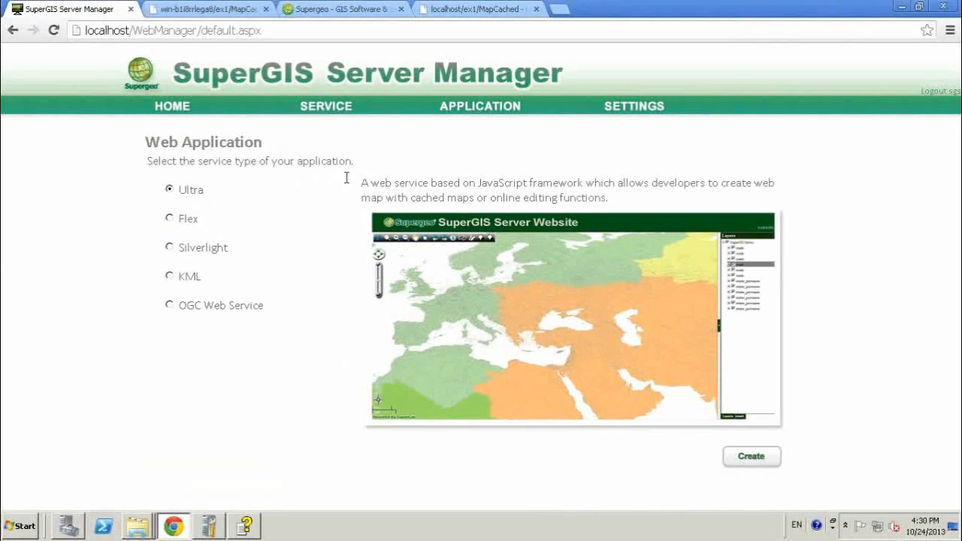
left_click(762, 455)
left_click(353, 232)
type("ex2")
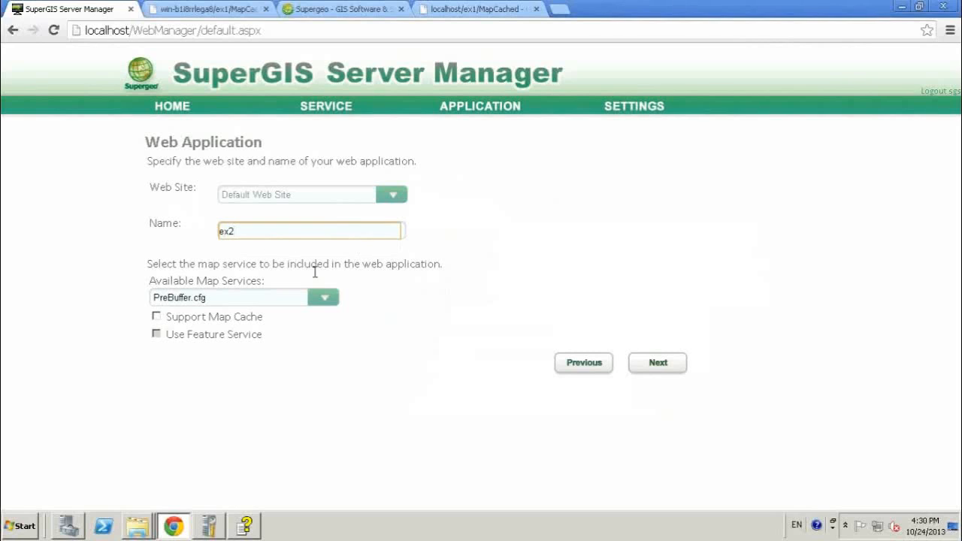
left_click(322, 299)
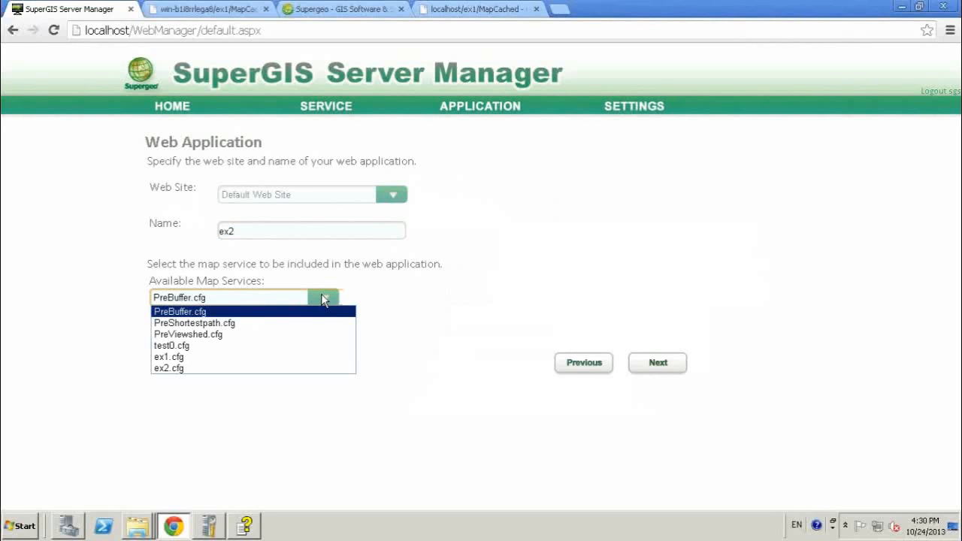
left_click(182, 369)
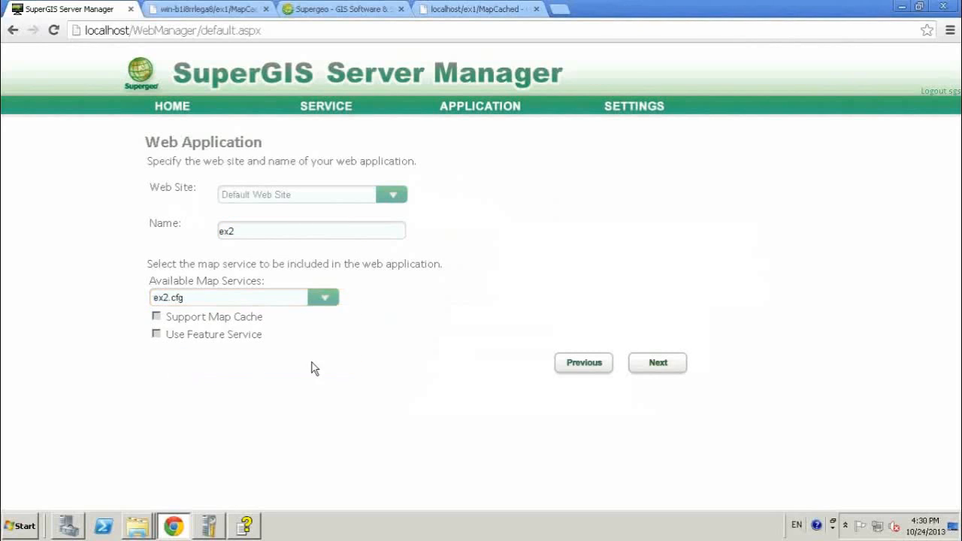
left_click(658, 363)
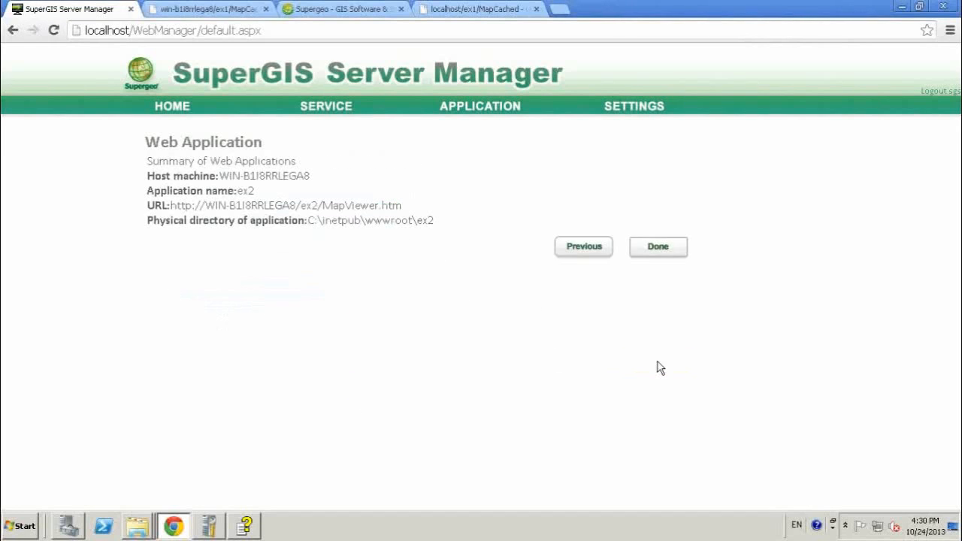
left_click(636, 252)
- Open the ex2 application's MapViewer.htm link in a new browser tab and switch to it
right_click(194, 210)
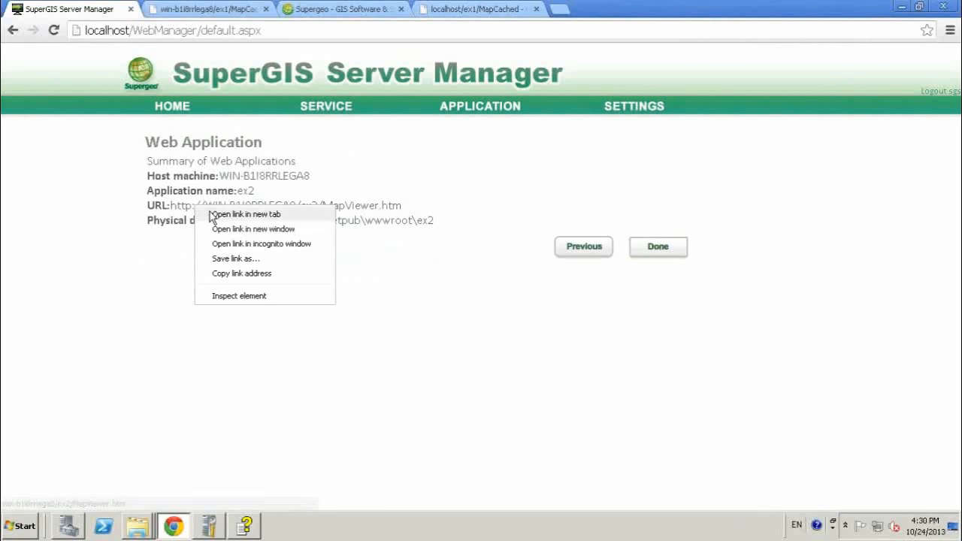
left_click(218, 214)
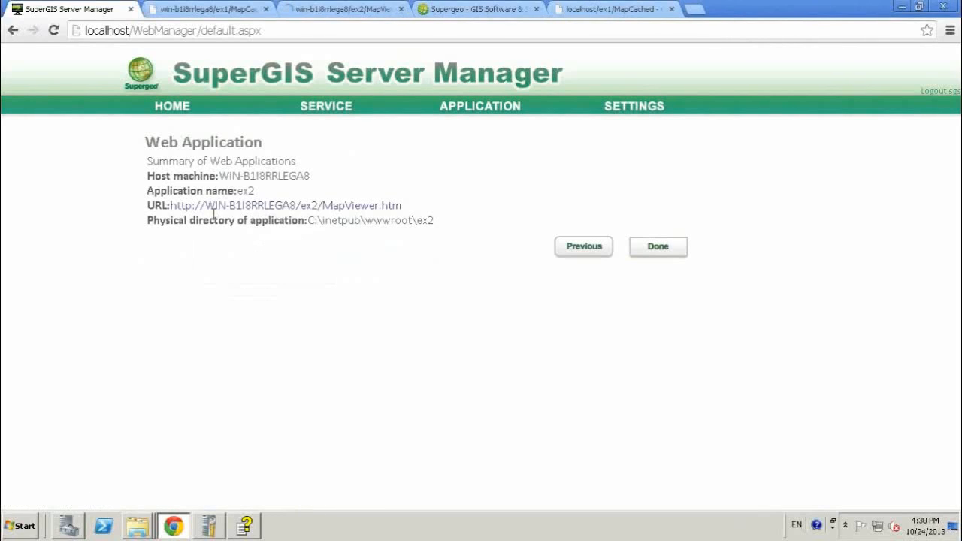
left_click(323, 15)
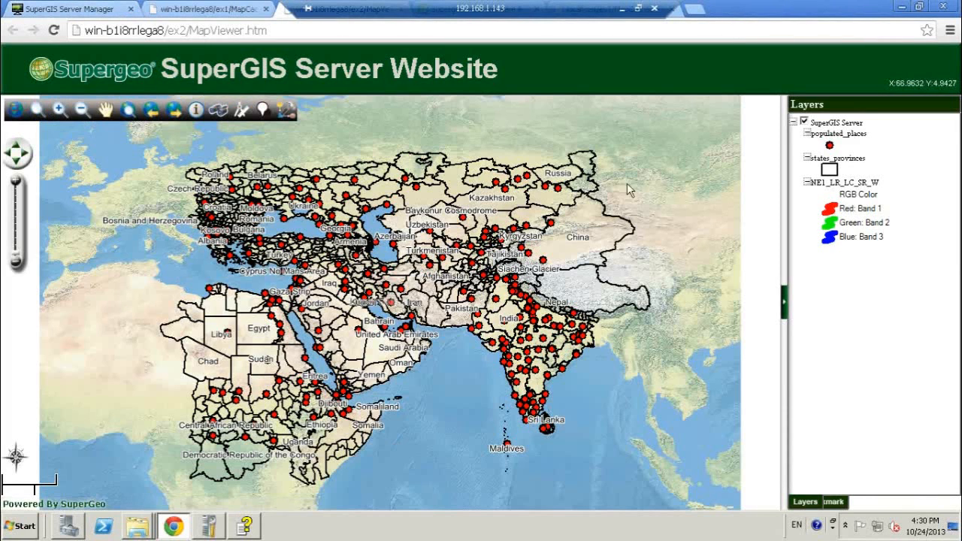
- Open the Process Tool on the web map and execute Geoprocess_Example/SimpleBuffer with a distance of 2
left_click(75, 113)
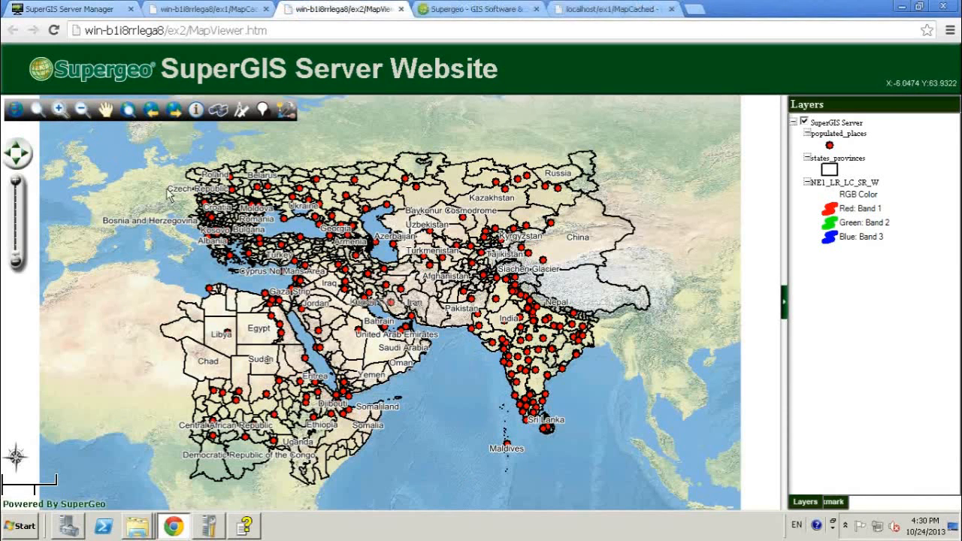
mouse_move(170, 184)
left_mouse_down()
mouse_move(410, 375)
mouse_move(617, 454)
mouse_move(655, 442)
left_mouse_up()
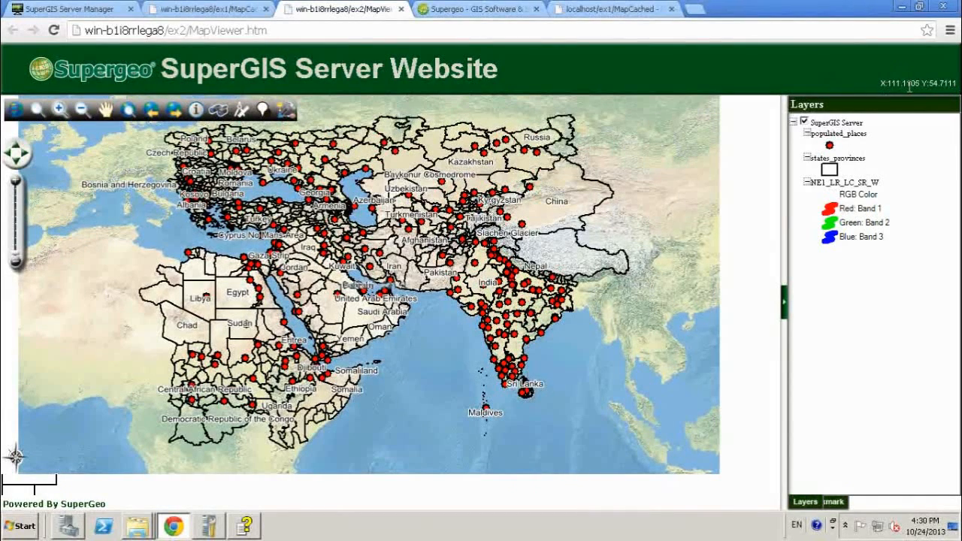
left_click(287, 114)
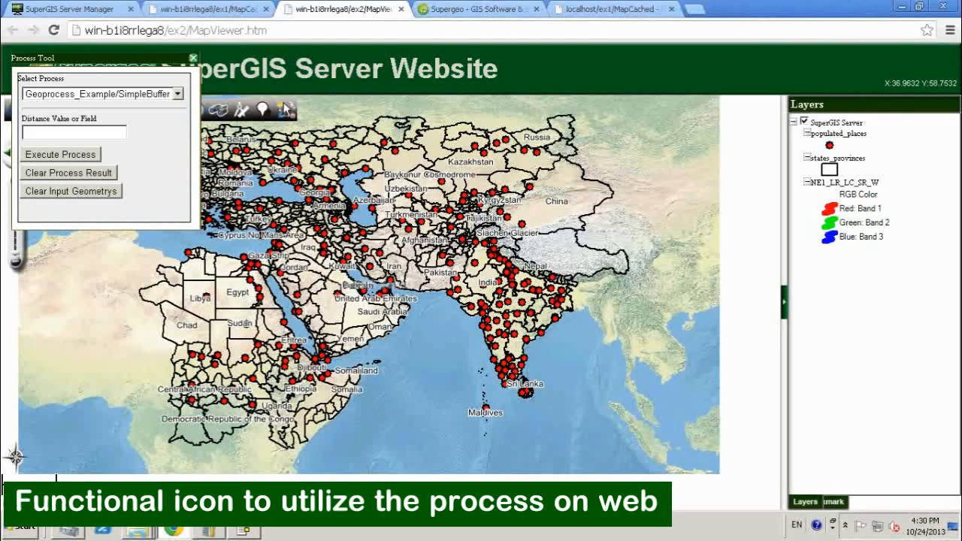
left_click_drag(131, 66, 150, 150)
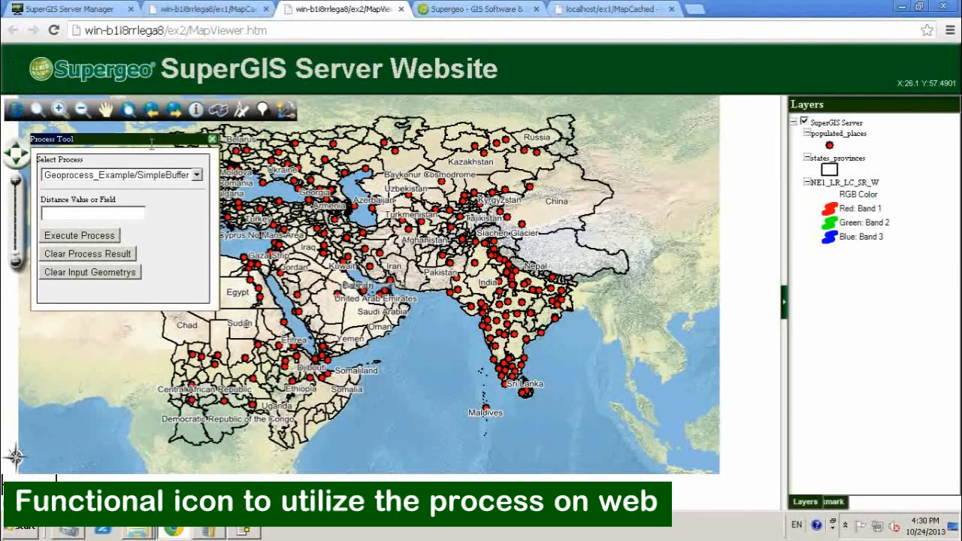
left_click(131, 217)
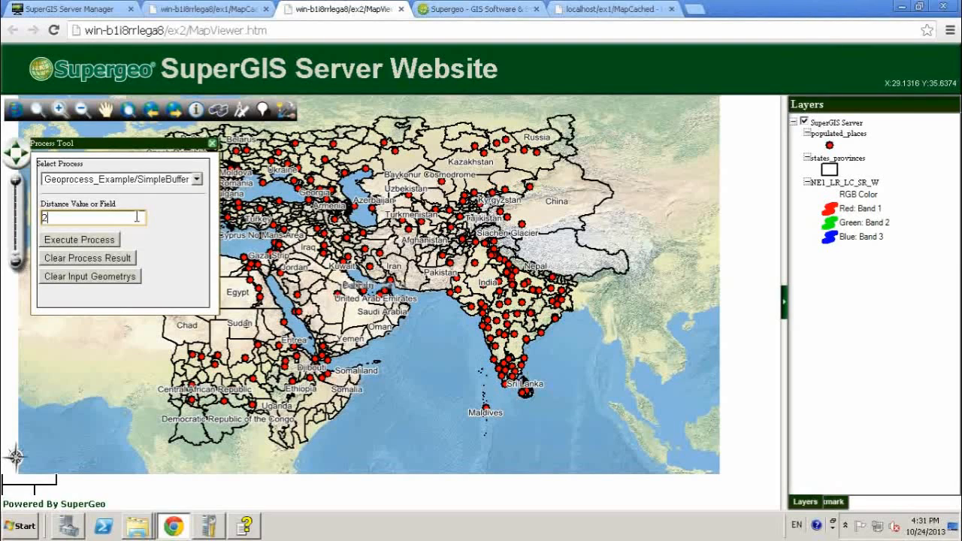
left_click(98, 245)
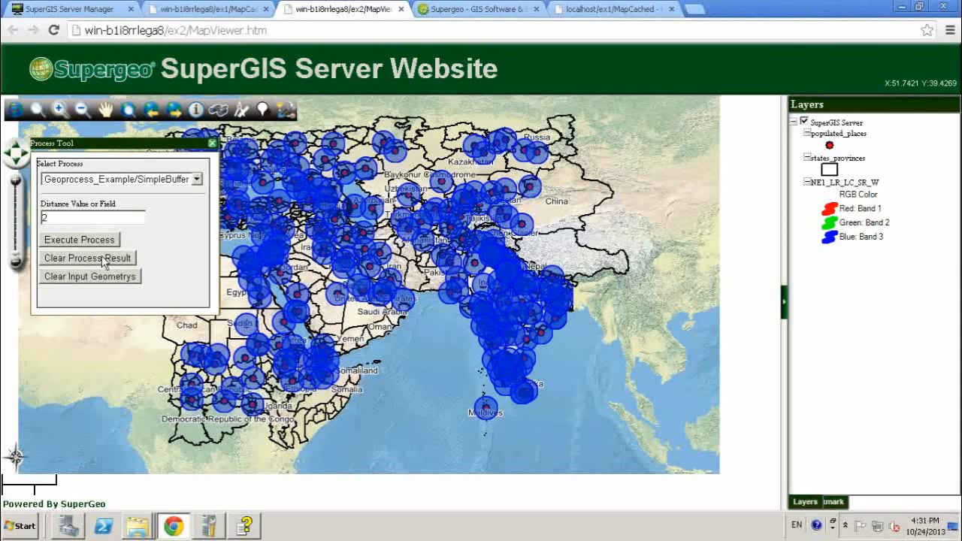
- Clear the buffer result and execute the SimpleBuffer process again with a distance of 3
left_click(75, 263)
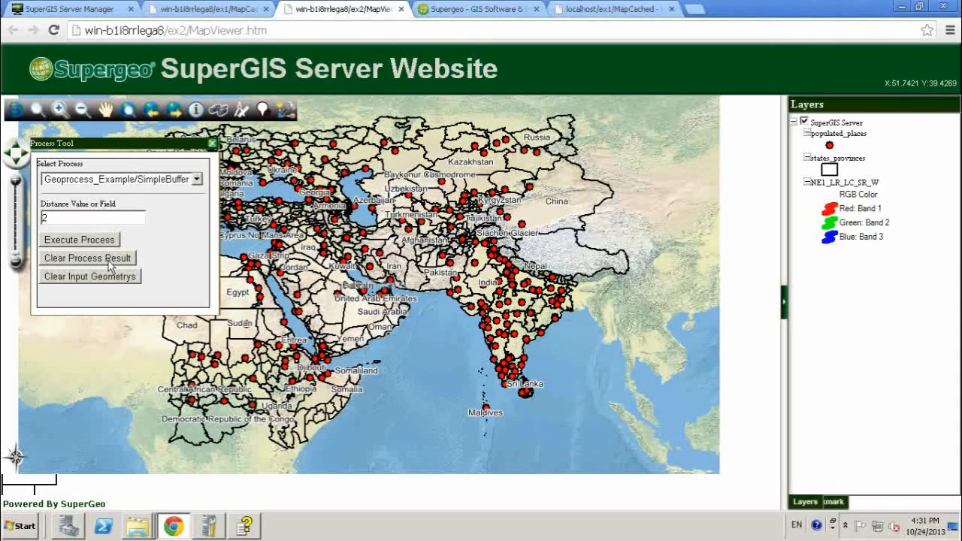
left_click_drag(60, 217, 38, 213)
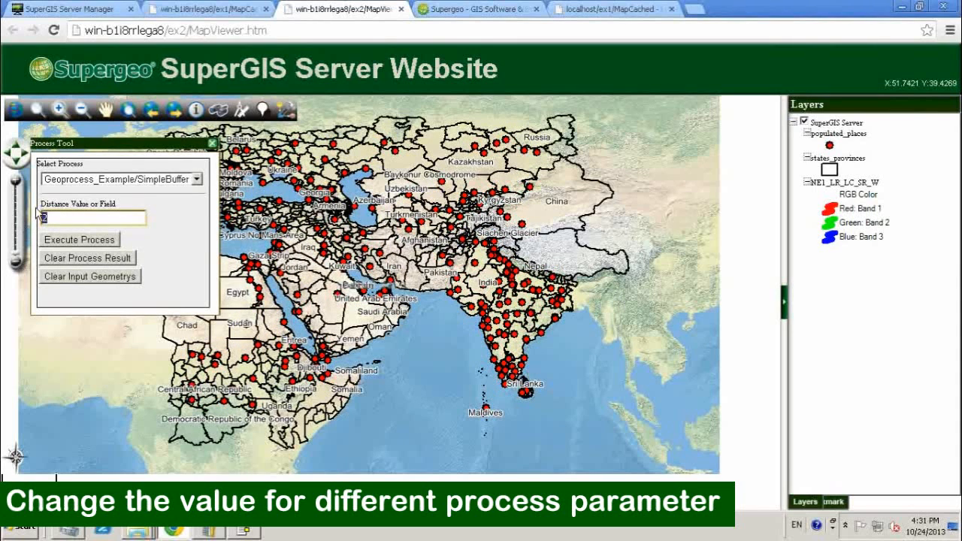
left_click(77, 242)
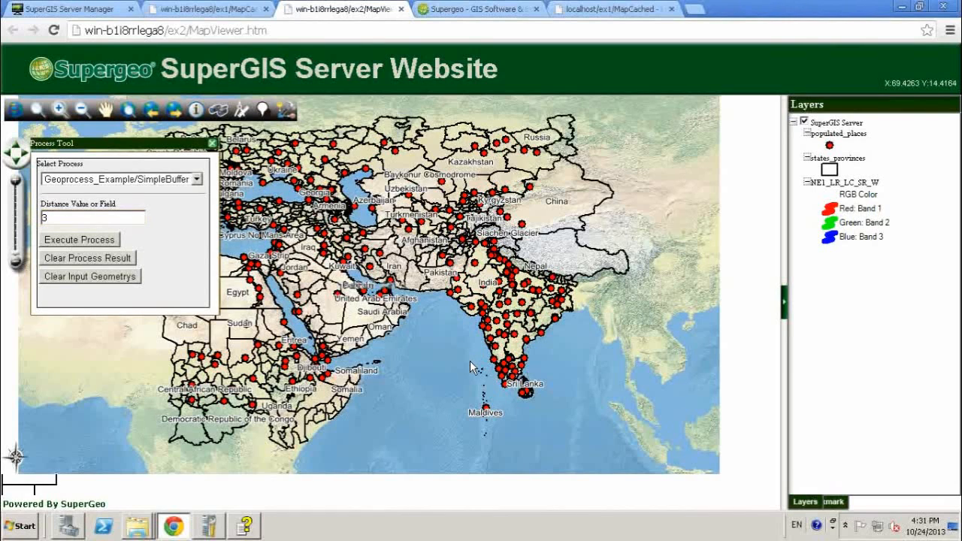